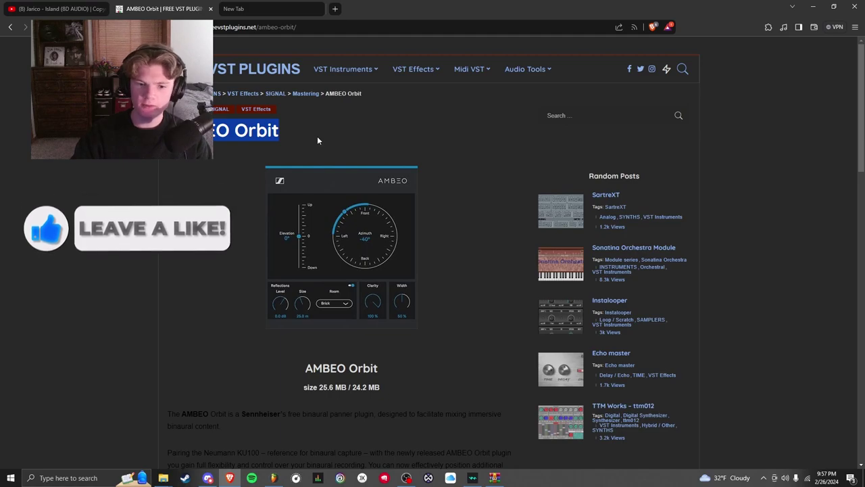
- Examine the AMBEO Orbit download page, including the description of Sennheiser's free binaural panner plugin
left_click_drag(317, 387, 347, 388)
scroll(404, 396, "down", 2)
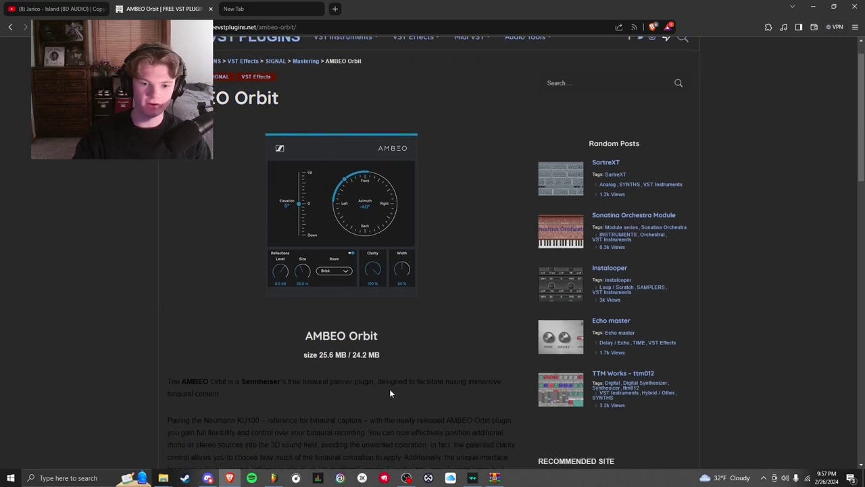
left_click_drag(172, 323, 342, 324)
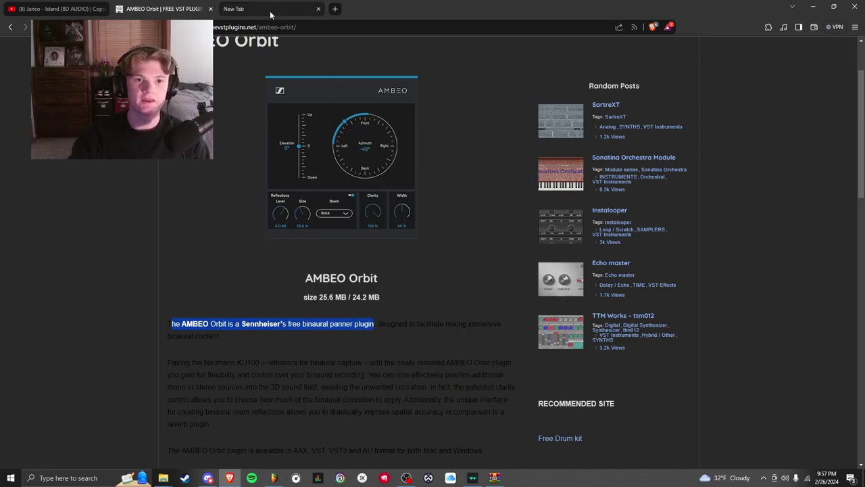
left_click(284, 342)
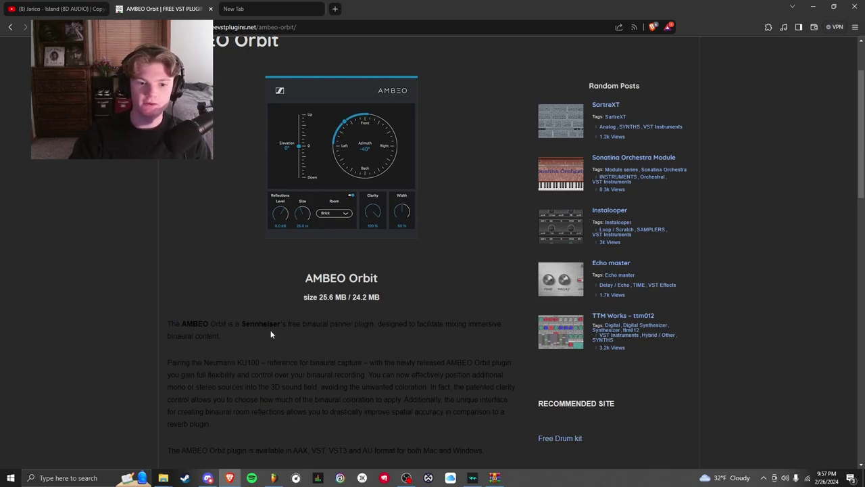
- Switch to File Explorer, locate Sennheiser AMBEO Orbit.dll in the D:\plug in folder and select the folder's path
left_click(231, 478)
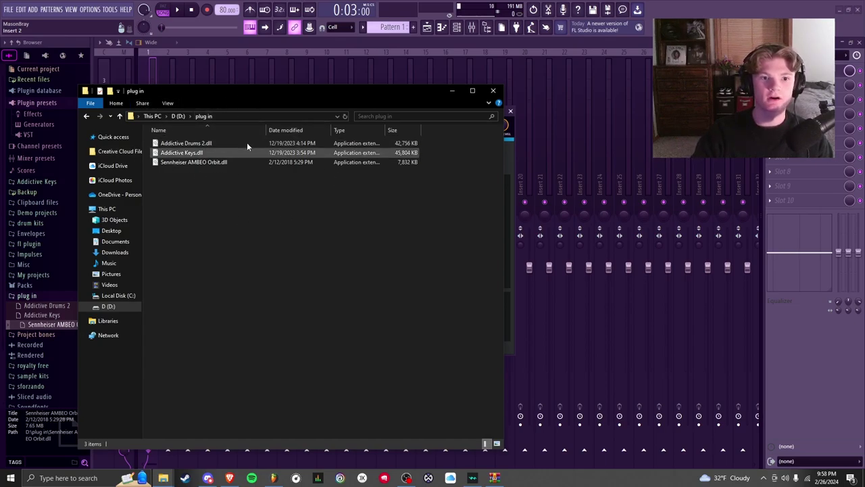
left_click(206, 162)
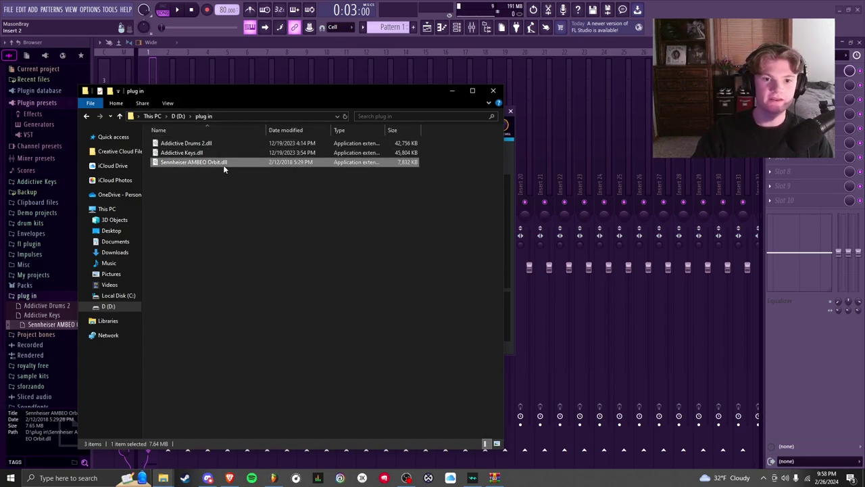
left_click(204, 174)
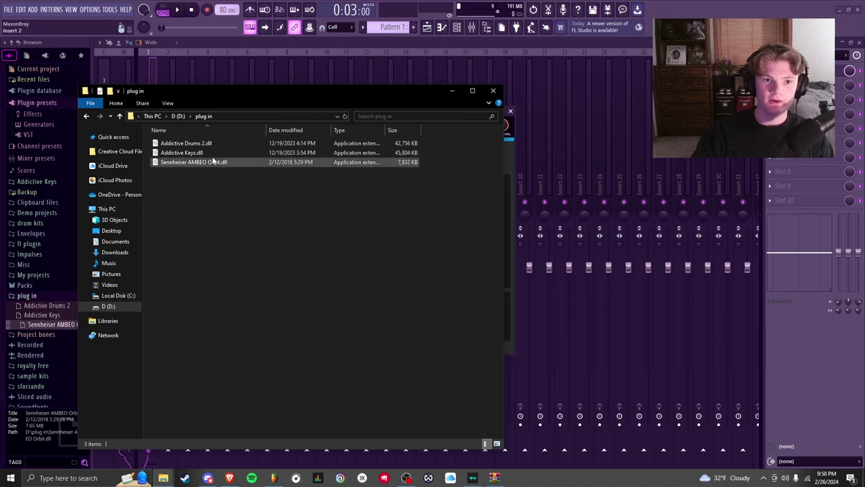
left_click(227, 118)
key("BackSpace")
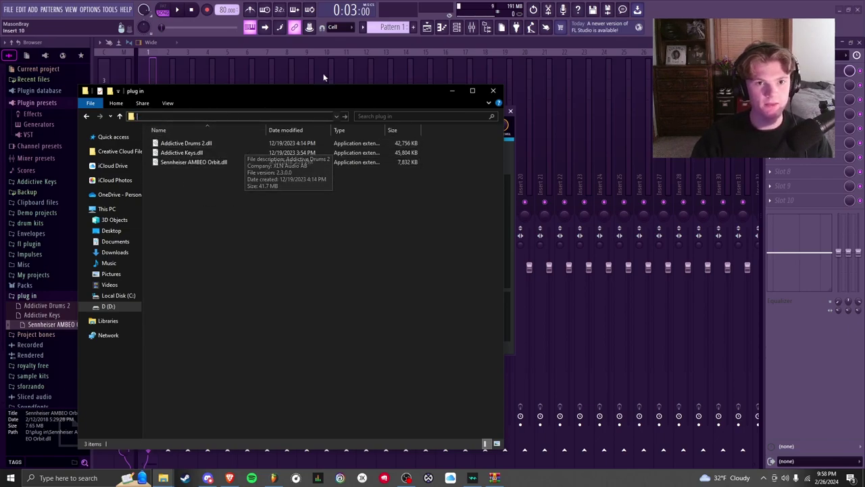
- Switch to FL Studio and open the Plugin Manager from the effect plugin selection for slot 2 of Insert 1
left_click(477, 39)
left_click(471, 27)
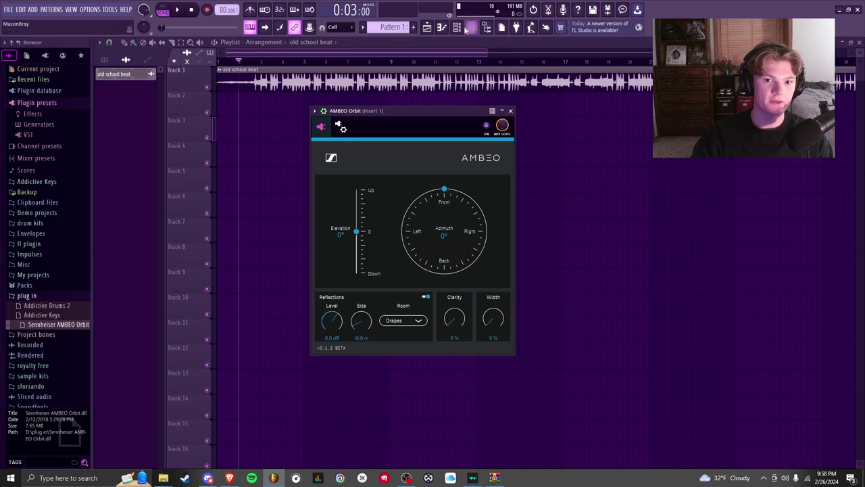
left_click(471, 28)
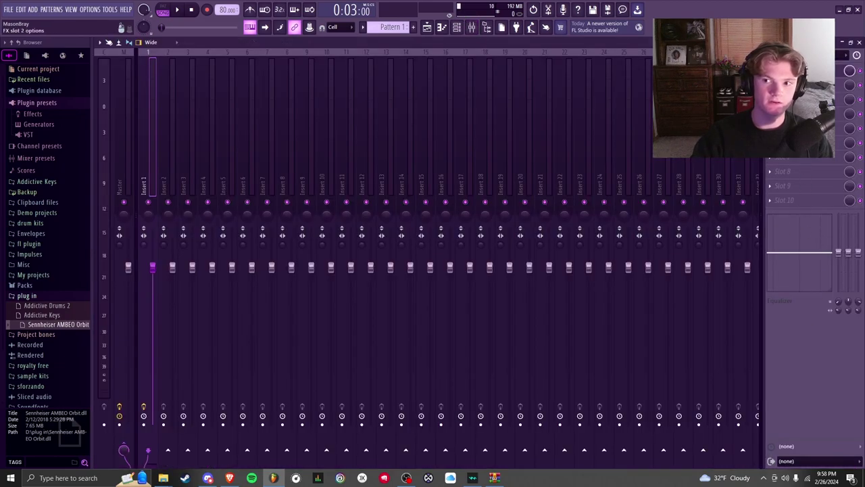
left_click(770, 85)
left_click(638, 12)
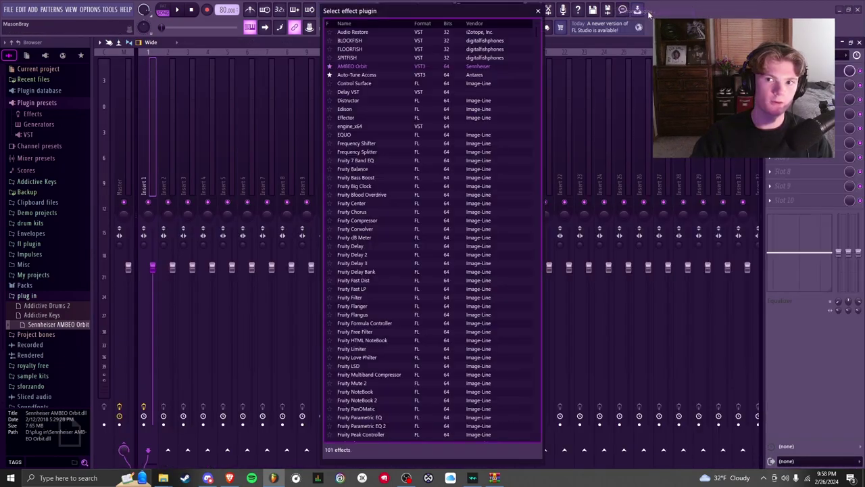
left_click(517, 450)
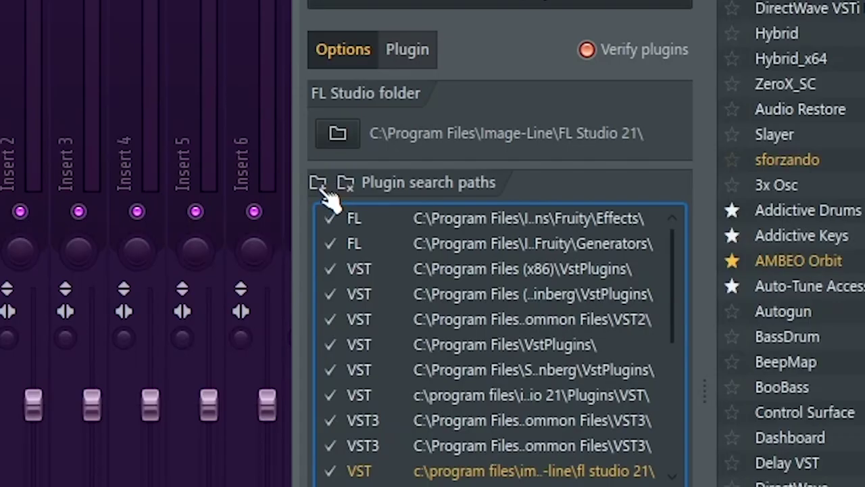
- Try to add the folder D:\plug in as a plugin search path
left_click(319, 184)
left_click(468, 125)
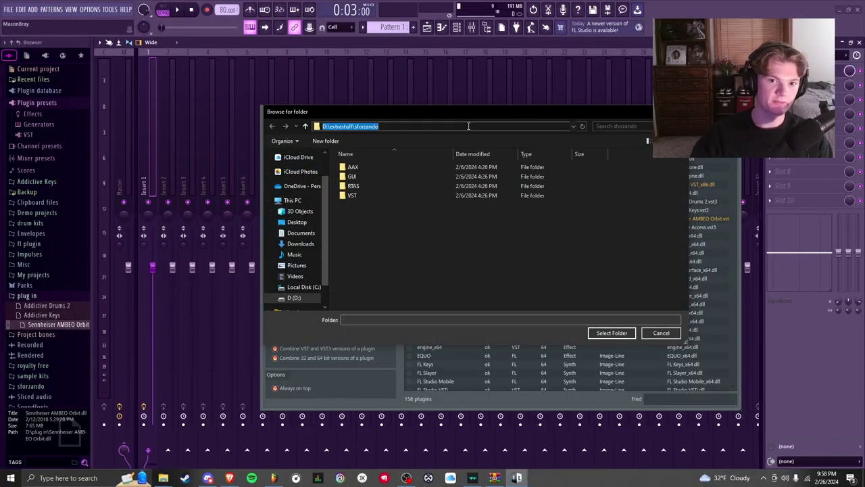
type("D:\\plug in")
key("Return")
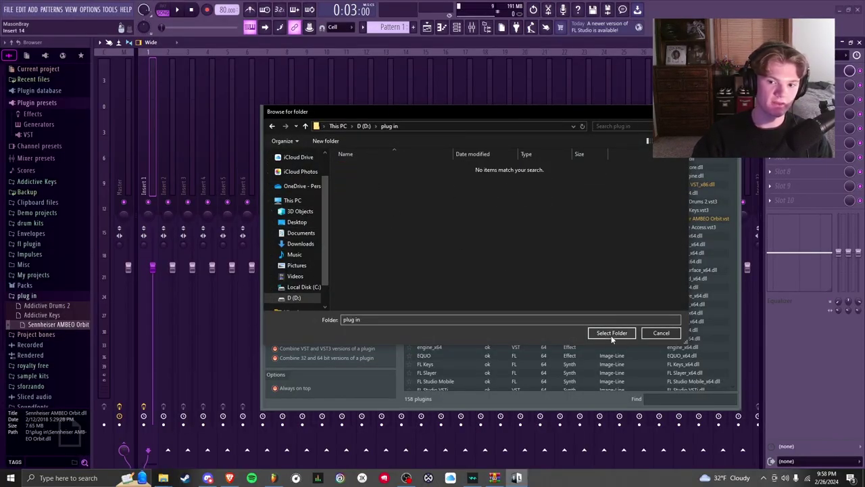
left_click(662, 334)
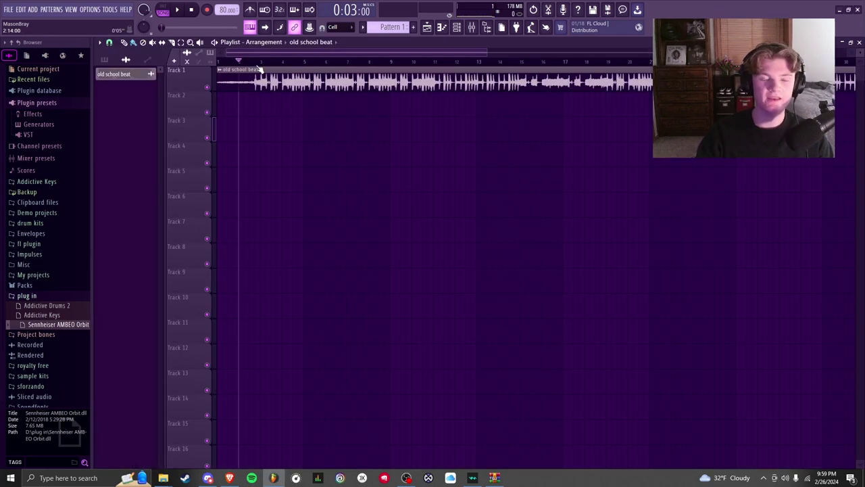
- Set the playlist's playback position to 0:04:50 and play the old school beat from there
left_click(250, 63)
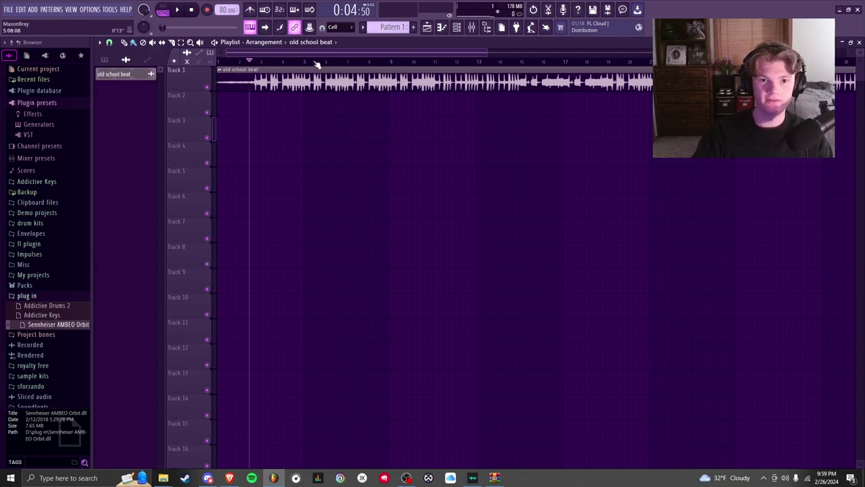
key("space")
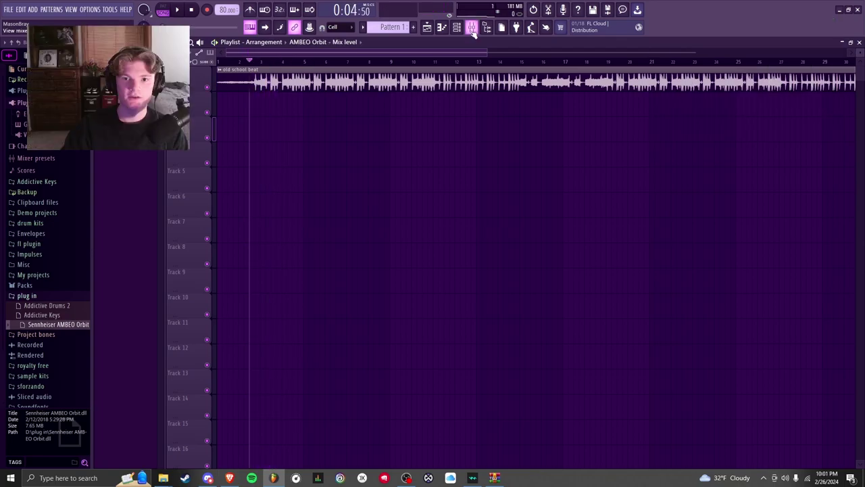
- Load the AMBEO Orbit effect into slot 1 of the Master mixer track
left_click(472, 28)
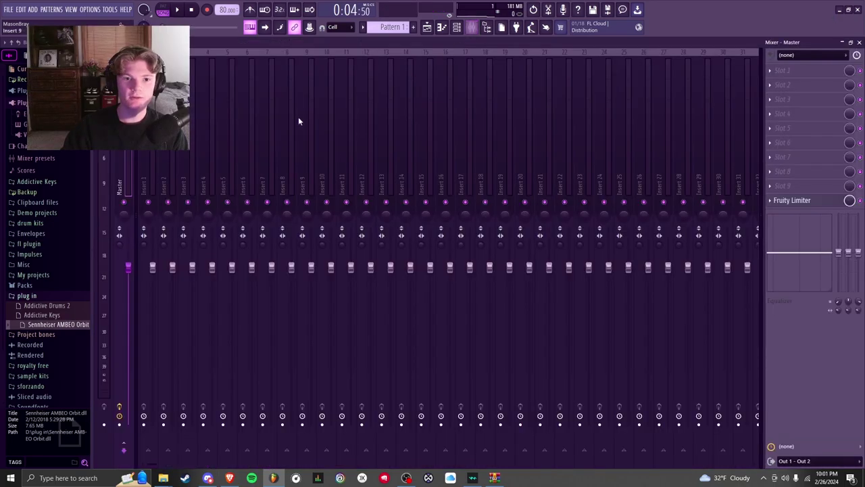
left_click(782, 84)
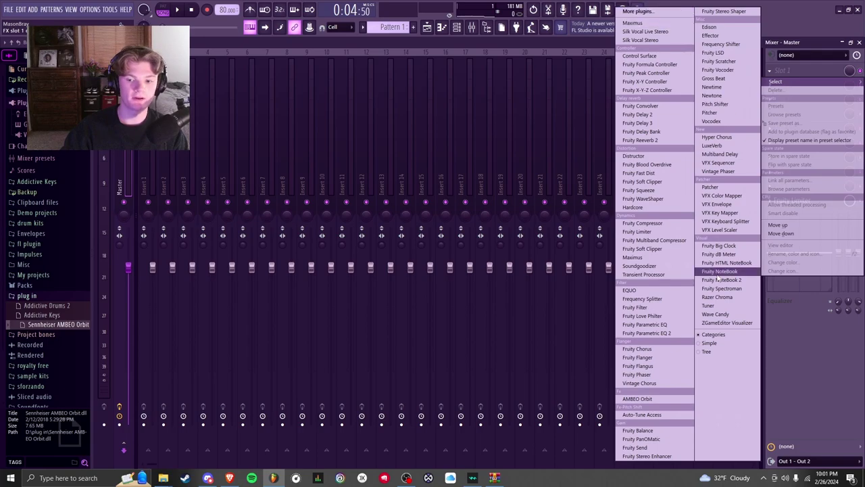
left_click(637, 399)
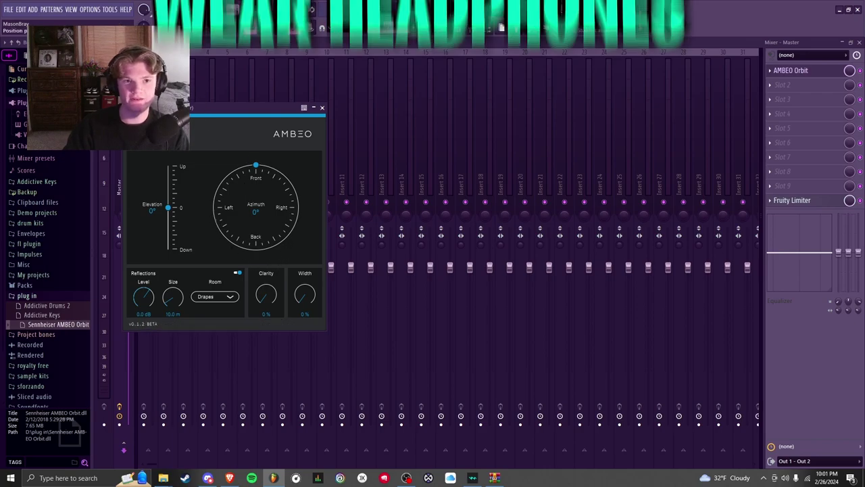
- Play the beat while moving AMBEO Orbit's azimuth around the circle, leaving it at -17°
left_click(177, 10)
left_click_drag(256, 166, 231, 336)
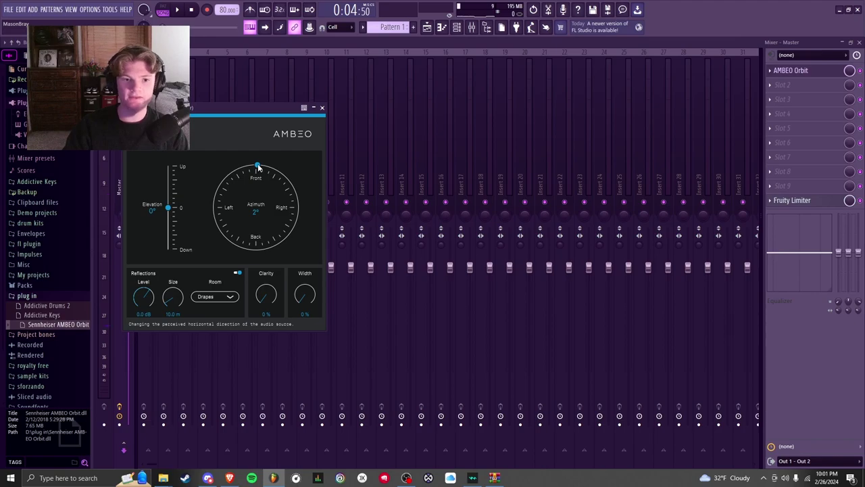
mouse_move(249, 167)
left_mouse_down()
mouse_move(218, 194)
mouse_move(250, 246)
mouse_move(240, 156)
left_mouse_up()
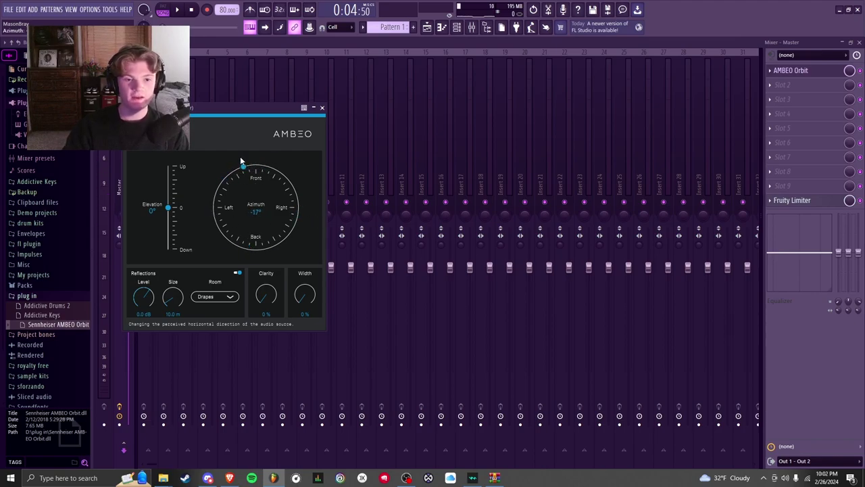
- Look through the room surface materials without changing the selection, and switch the reflections off and back on
left_click(230, 302)
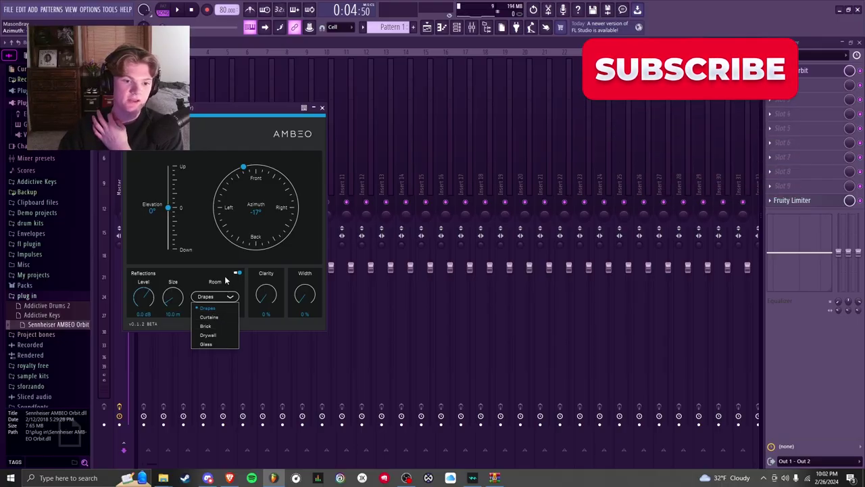
left_click(457, 154)
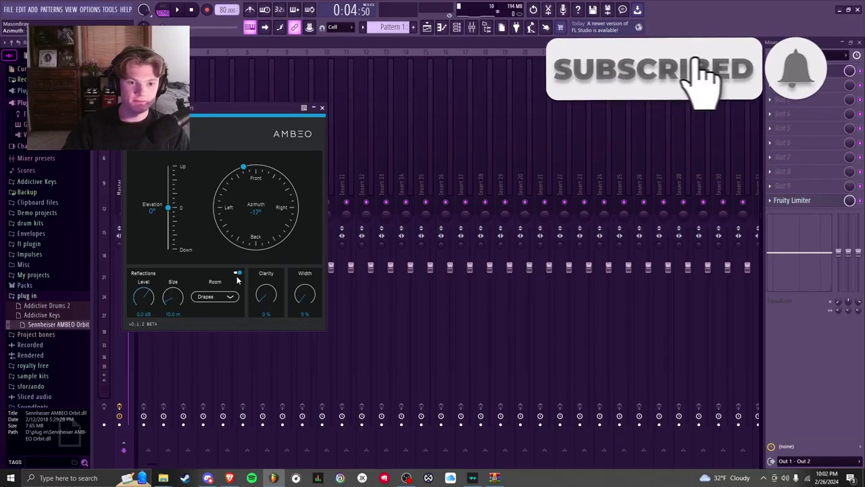
left_click(237, 273)
left_click(238, 273)
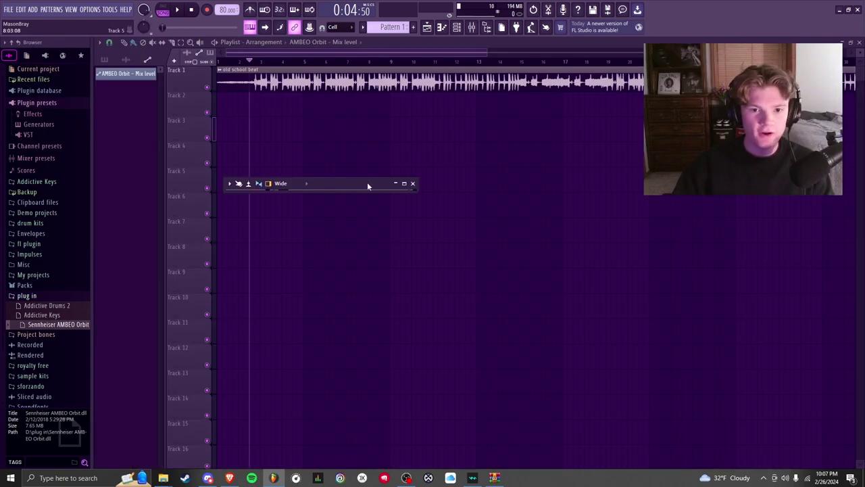
- Reopen AMBEO Orbit on the Master track, turn its azimuth around the circle to -1°, and close the plugin and mixer
key("F9")
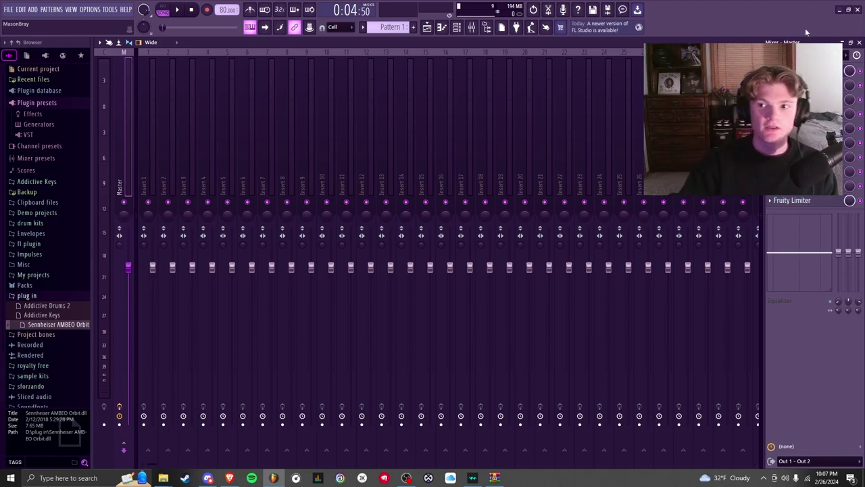
left_click(804, 70)
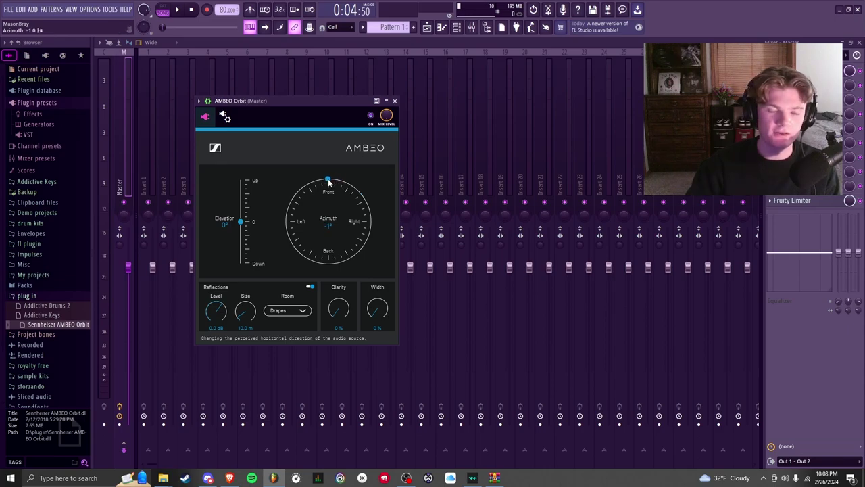
left_click_drag(328, 180, 328, 179)
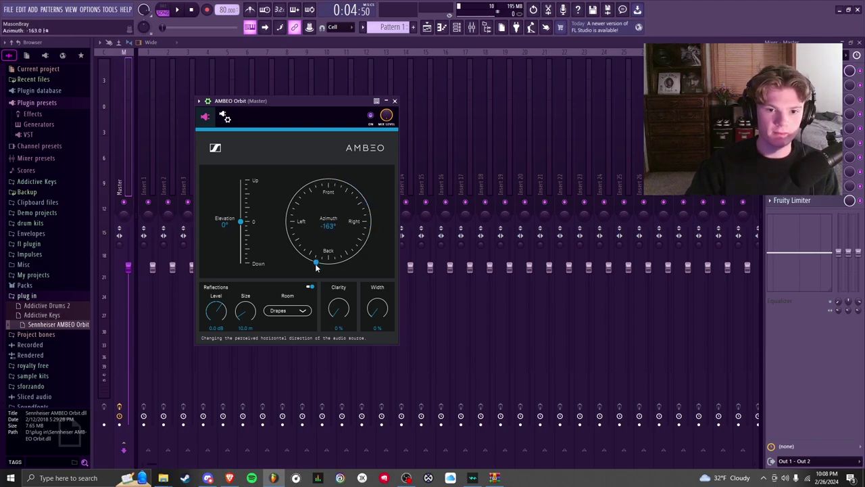
left_click_drag(328, 270, 331, 195)
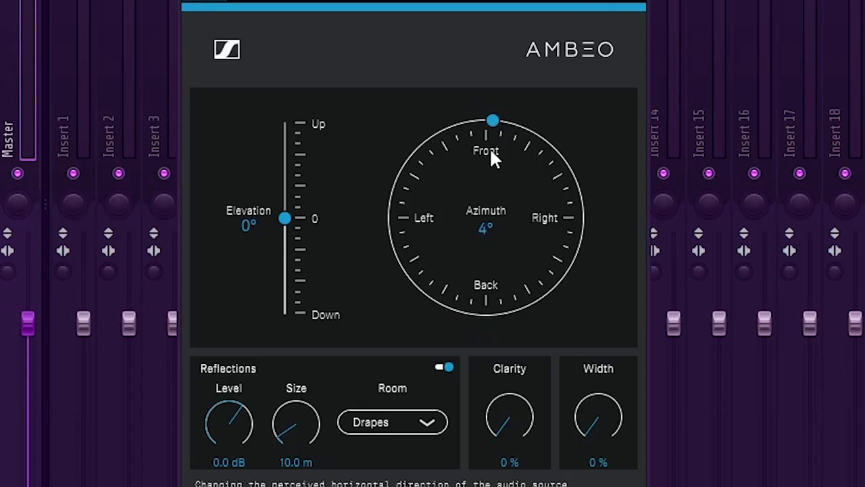
left_click_drag(488, 138, 486, 135)
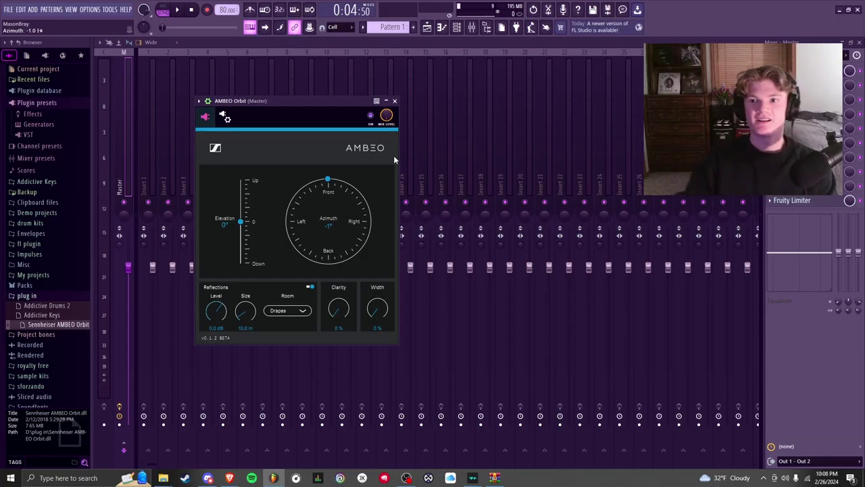
left_click(396, 101)
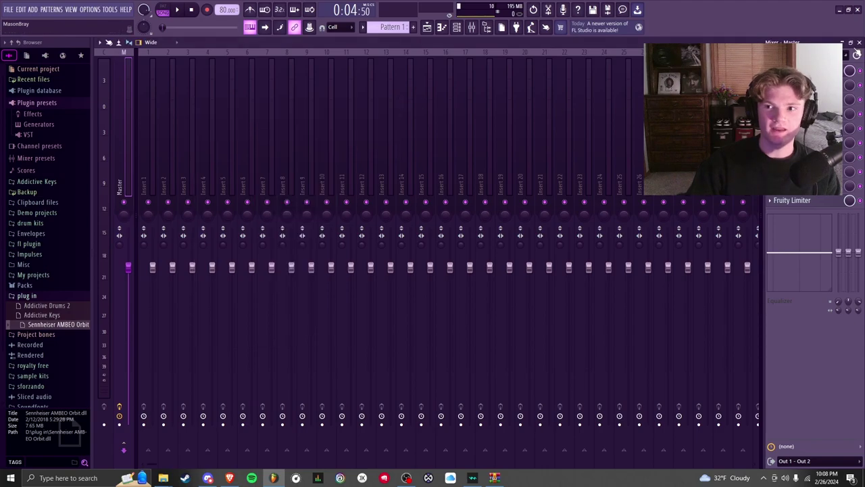
left_click(859, 43)
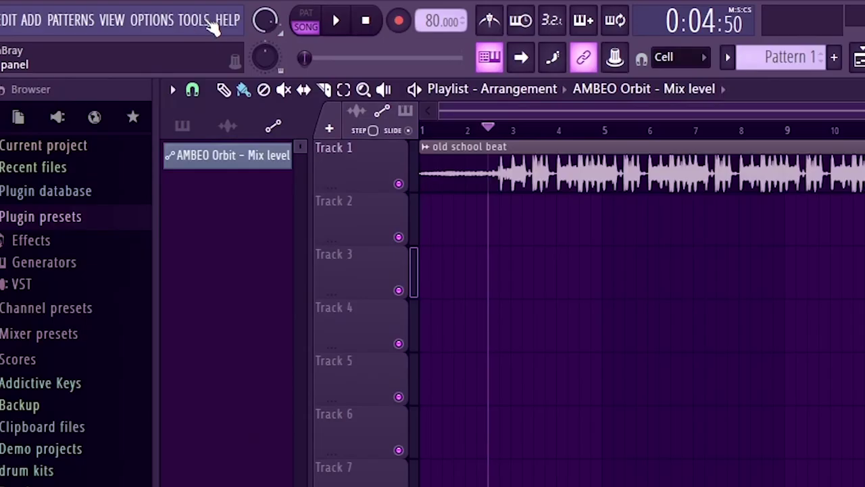
- Create an automation clip in the playlist for the last tweaked parameter, AMBEO Orbit's azimuth on the Master track
left_click(113, 10)
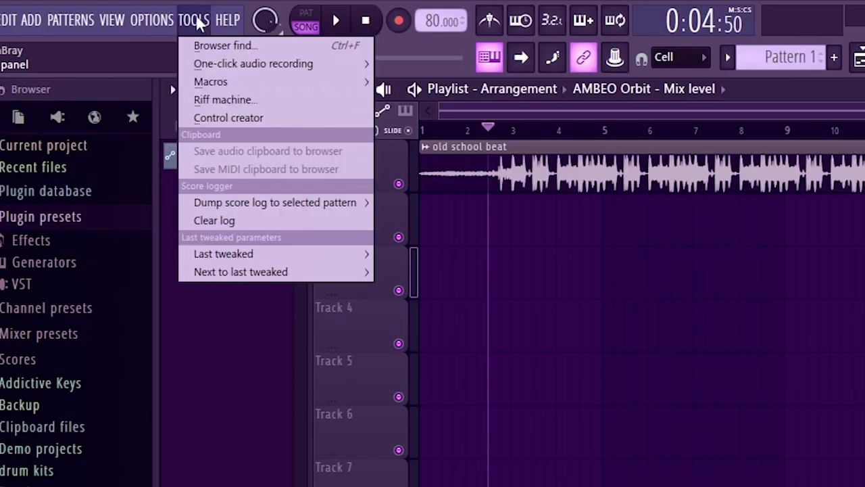
mouse_move(240, 255)
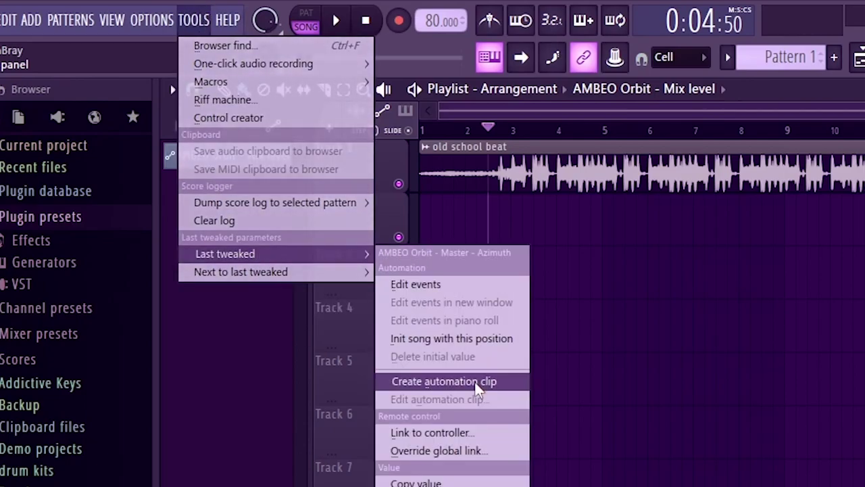
left_click(452, 381)
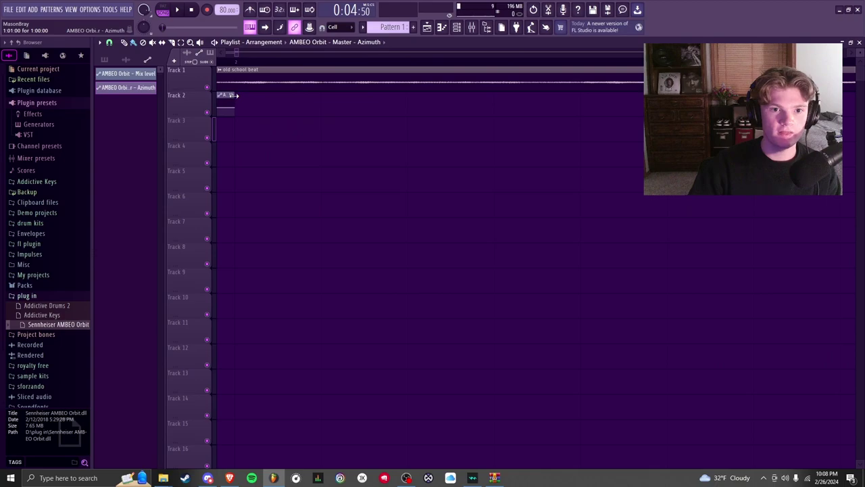
scroll(241, 98, "down", 8)
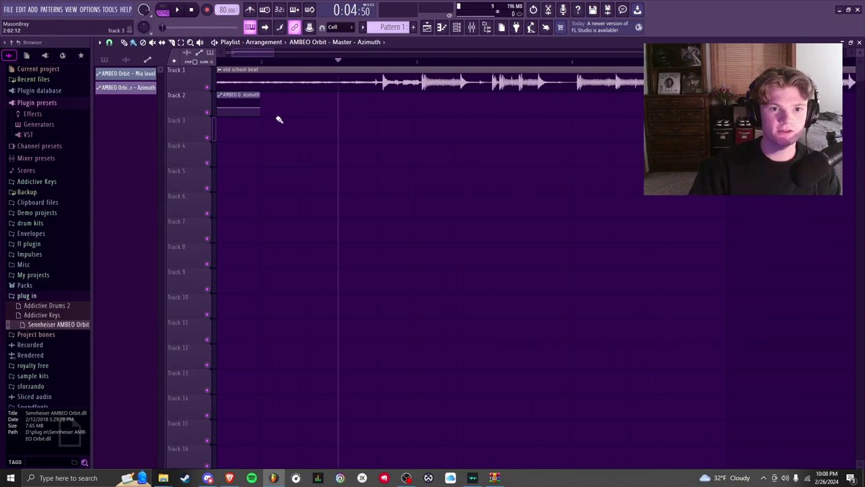
- Repeat the one-bar rising azimuth automation clip back to back along Track 2 up to bar 7, and play the beat
scroll(399, 133, "down", 3)
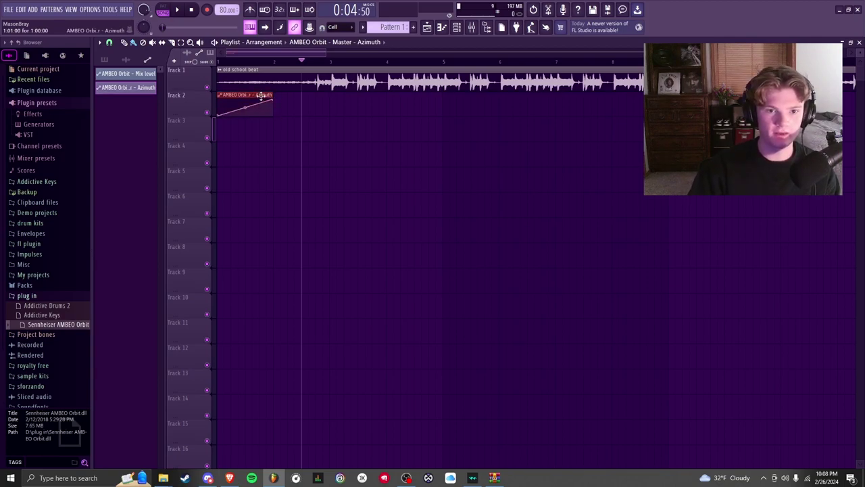
key("ctrl+b")
key("ctrl+b")
key("ctrl+b")
key("ctrl+b")
key("ctrl+b")
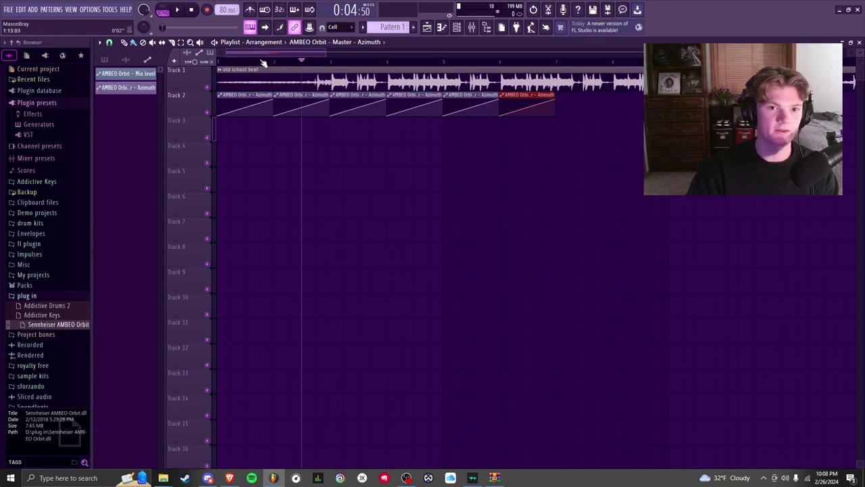
key("space")
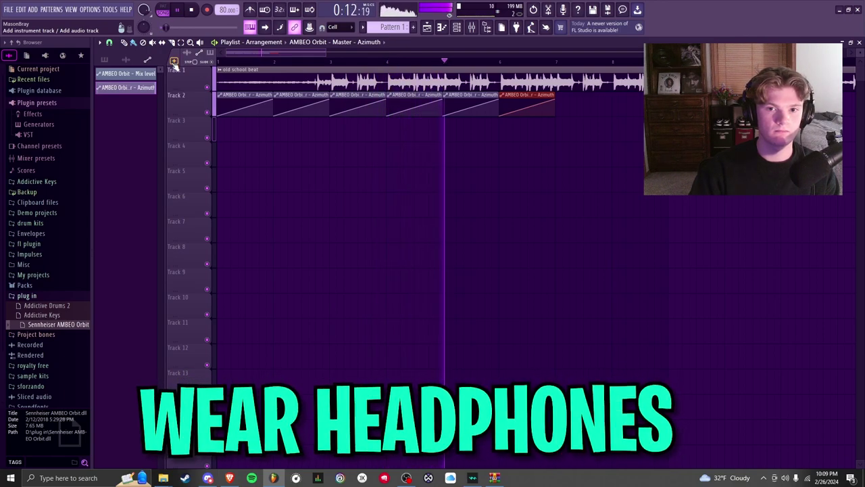
key("space")
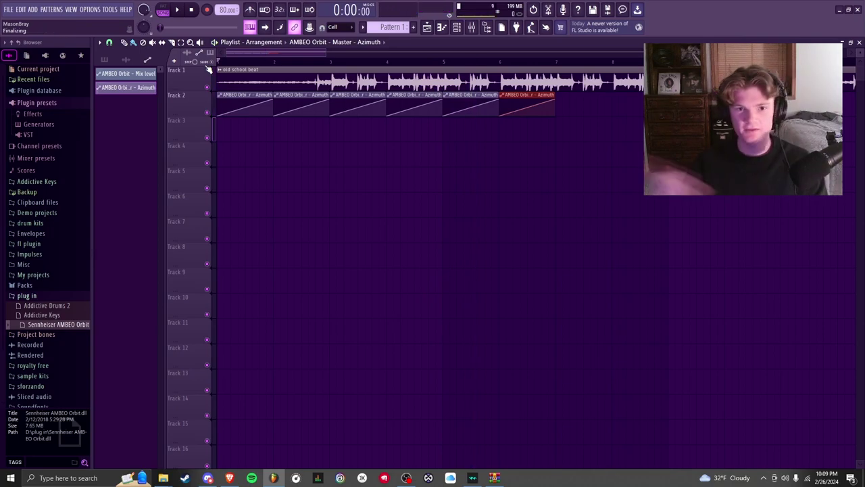
- Load Fruity Reeverb 2 into the Master track's second effect slot and raise its wet level
key("F9")
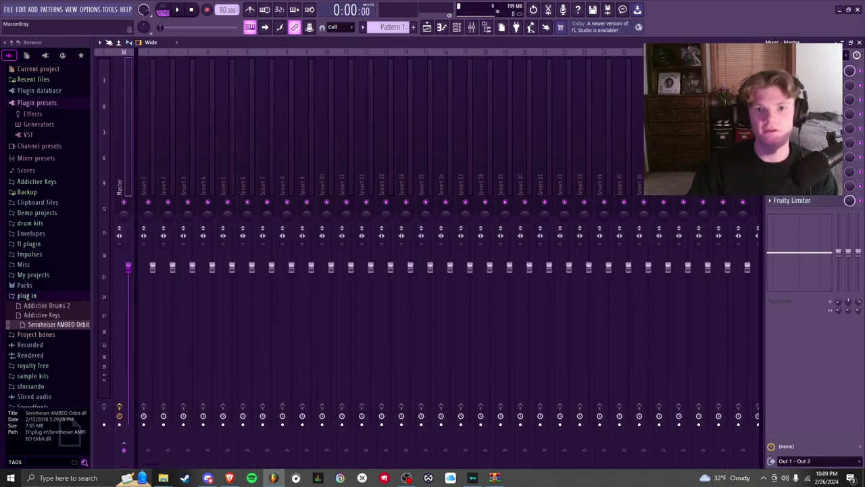
left_click(771, 85)
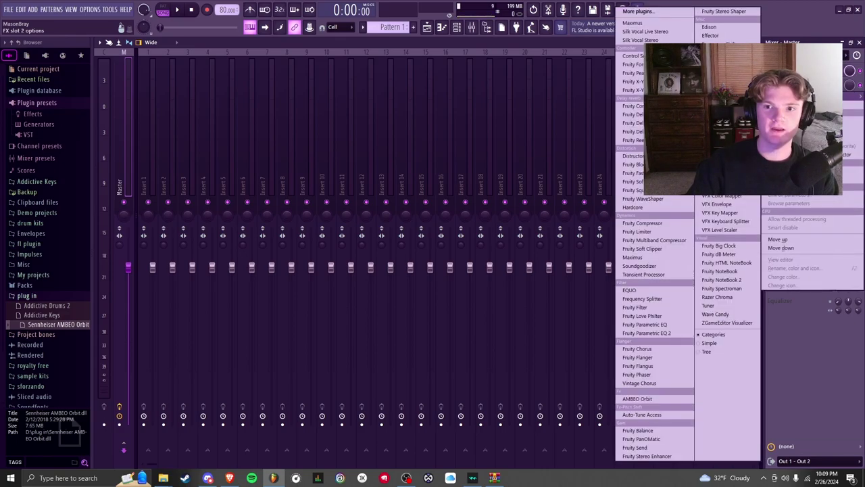
left_click(770, 85)
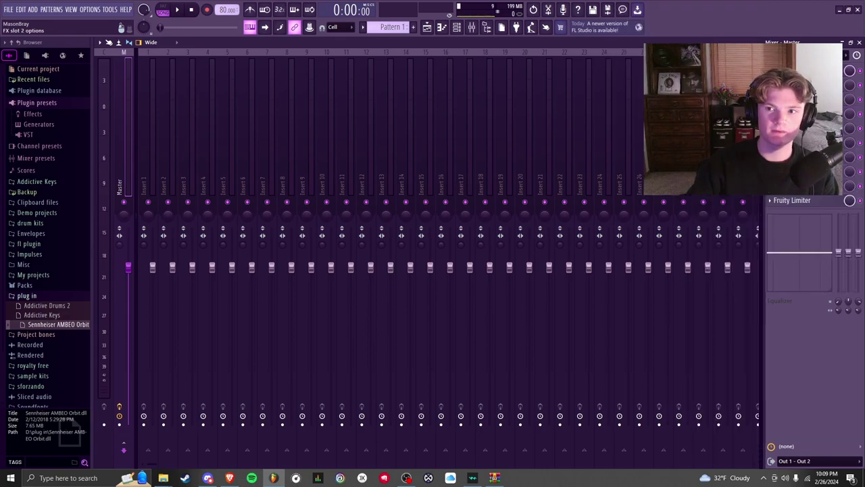
left_click(771, 86)
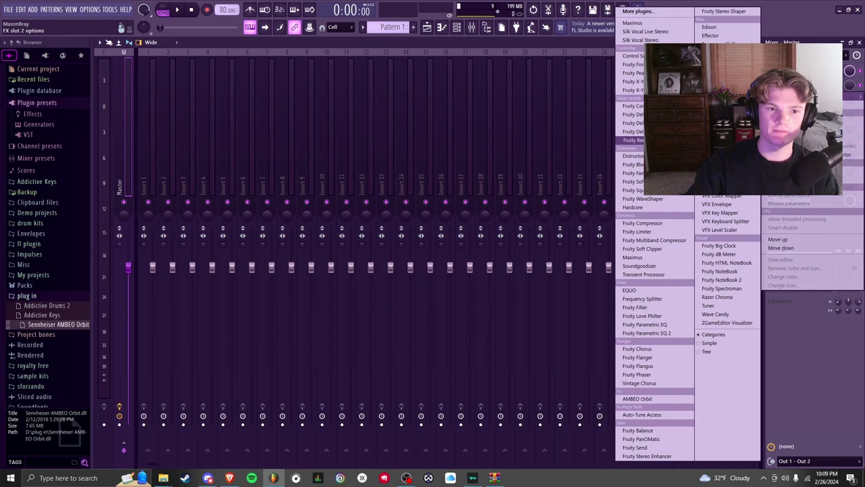
left_click(633, 140)
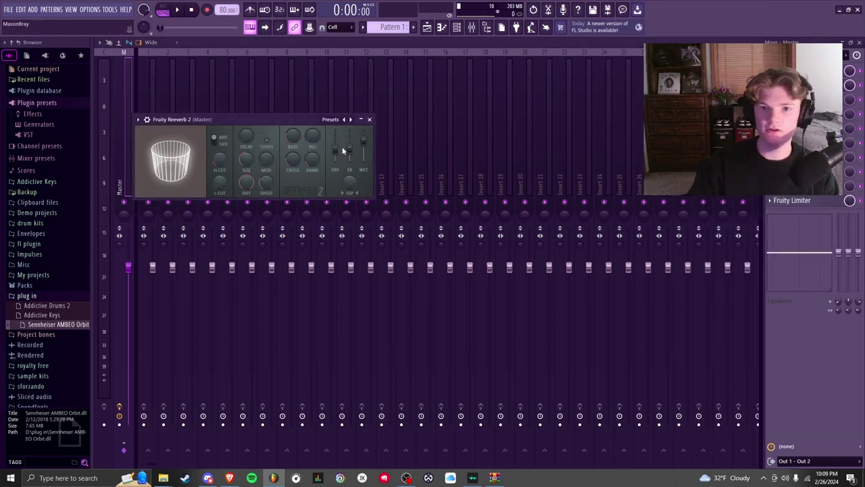
left_click_drag(363, 141, 336, 147)
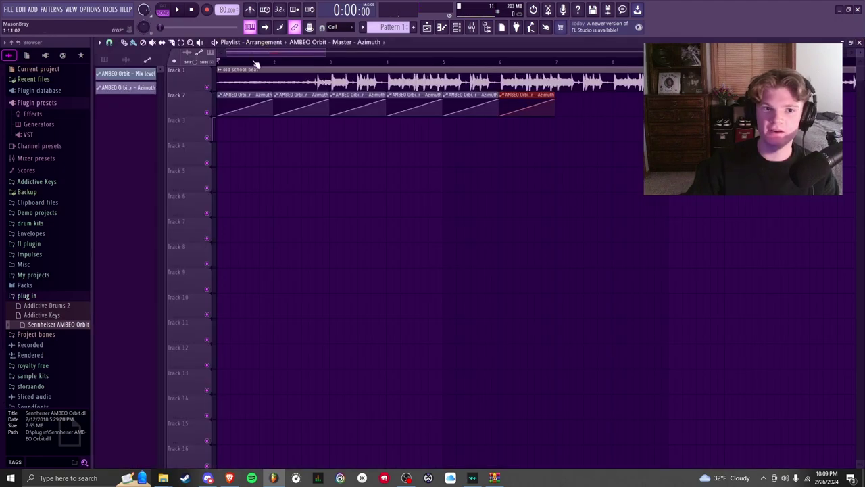
- Play the beat from bar 3 with the reverb on, and clear the clip selection in the playlist
left_click_drag(253, 63, 332, 75)
key("space")
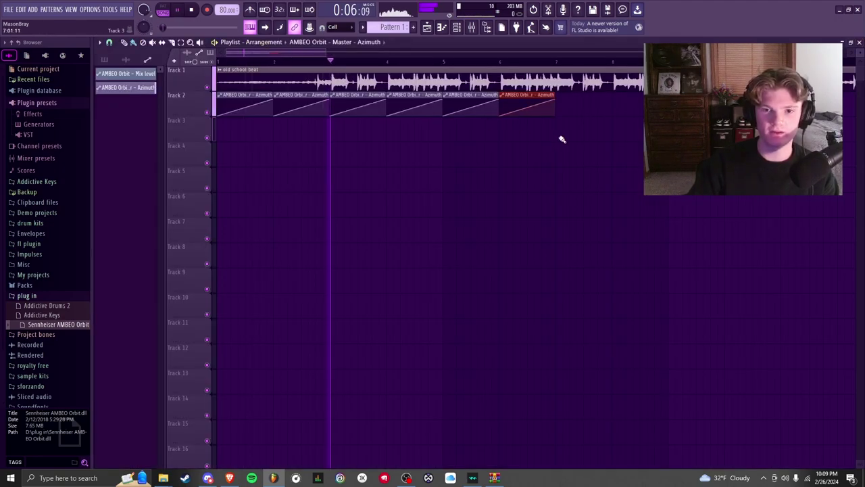
key("space")
left_click_drag(603, 135, 466, 138)
key("space")
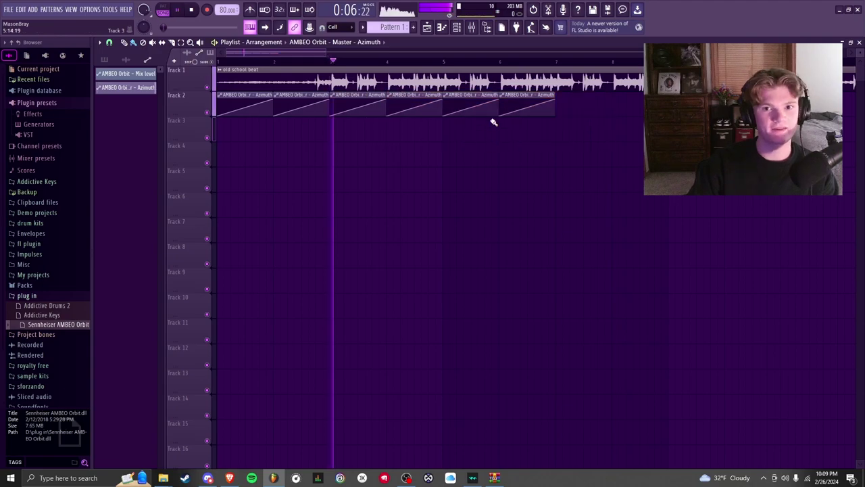
- Lower Fruity Reeverb 2's wet level to about 88% and its Master slot mix level to about 61%, and replay the beat in the playlist
left_click(473, 27)
key("space")
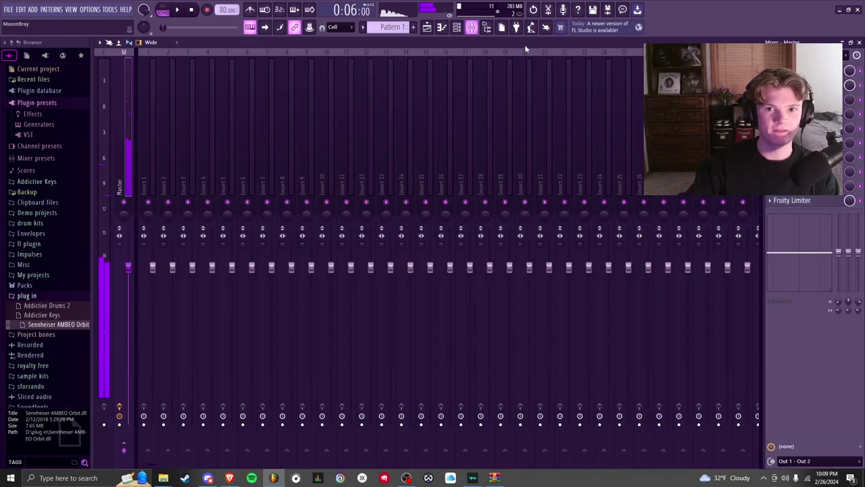
left_click(838, 74)
left_click_drag(363, 136, 364, 140)
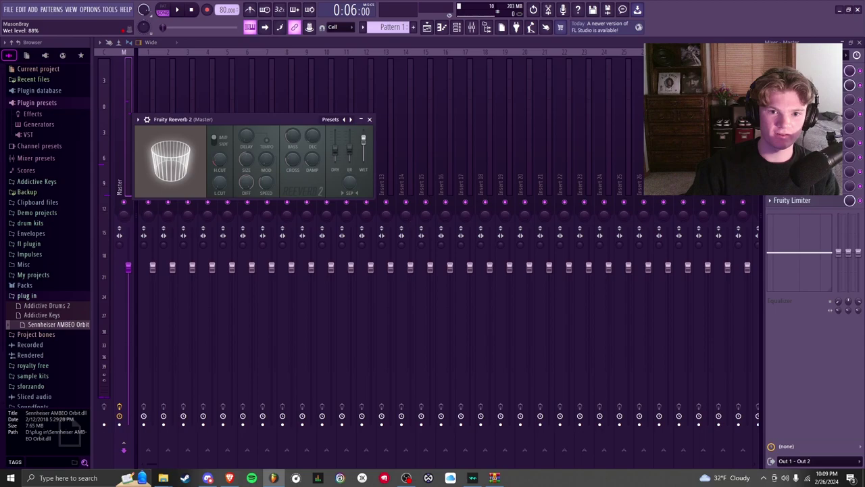
left_click(850, 85)
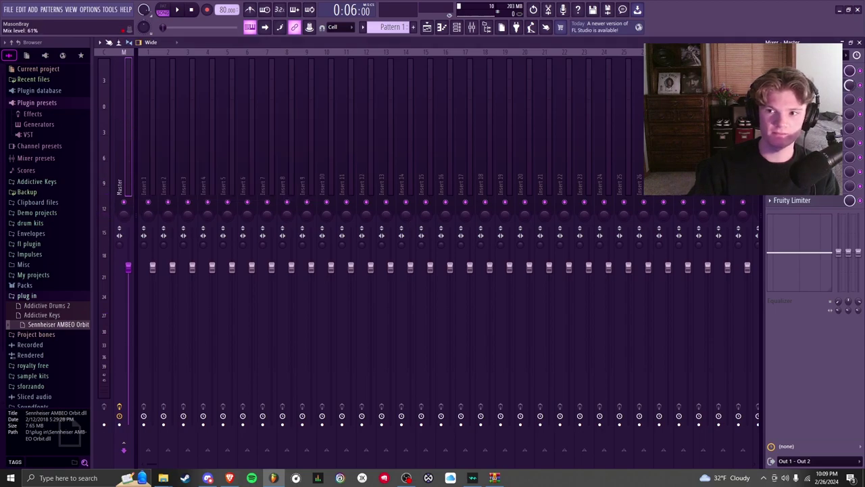
key("space")
left_click(859, 43)
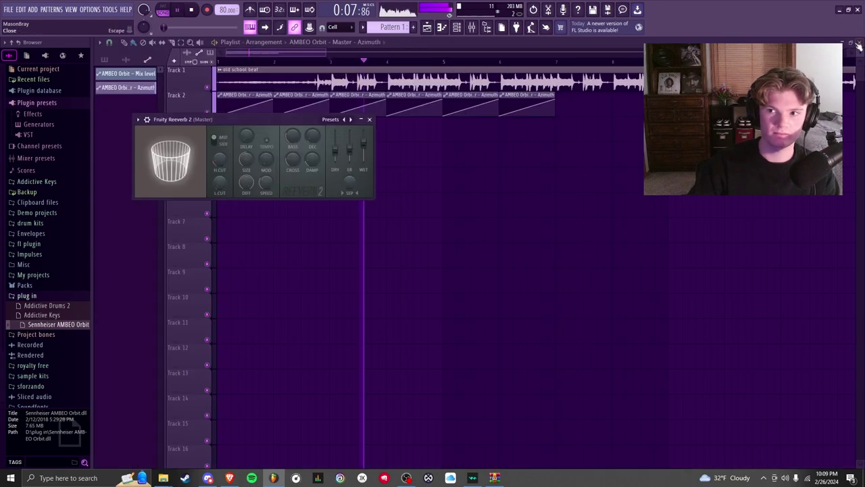